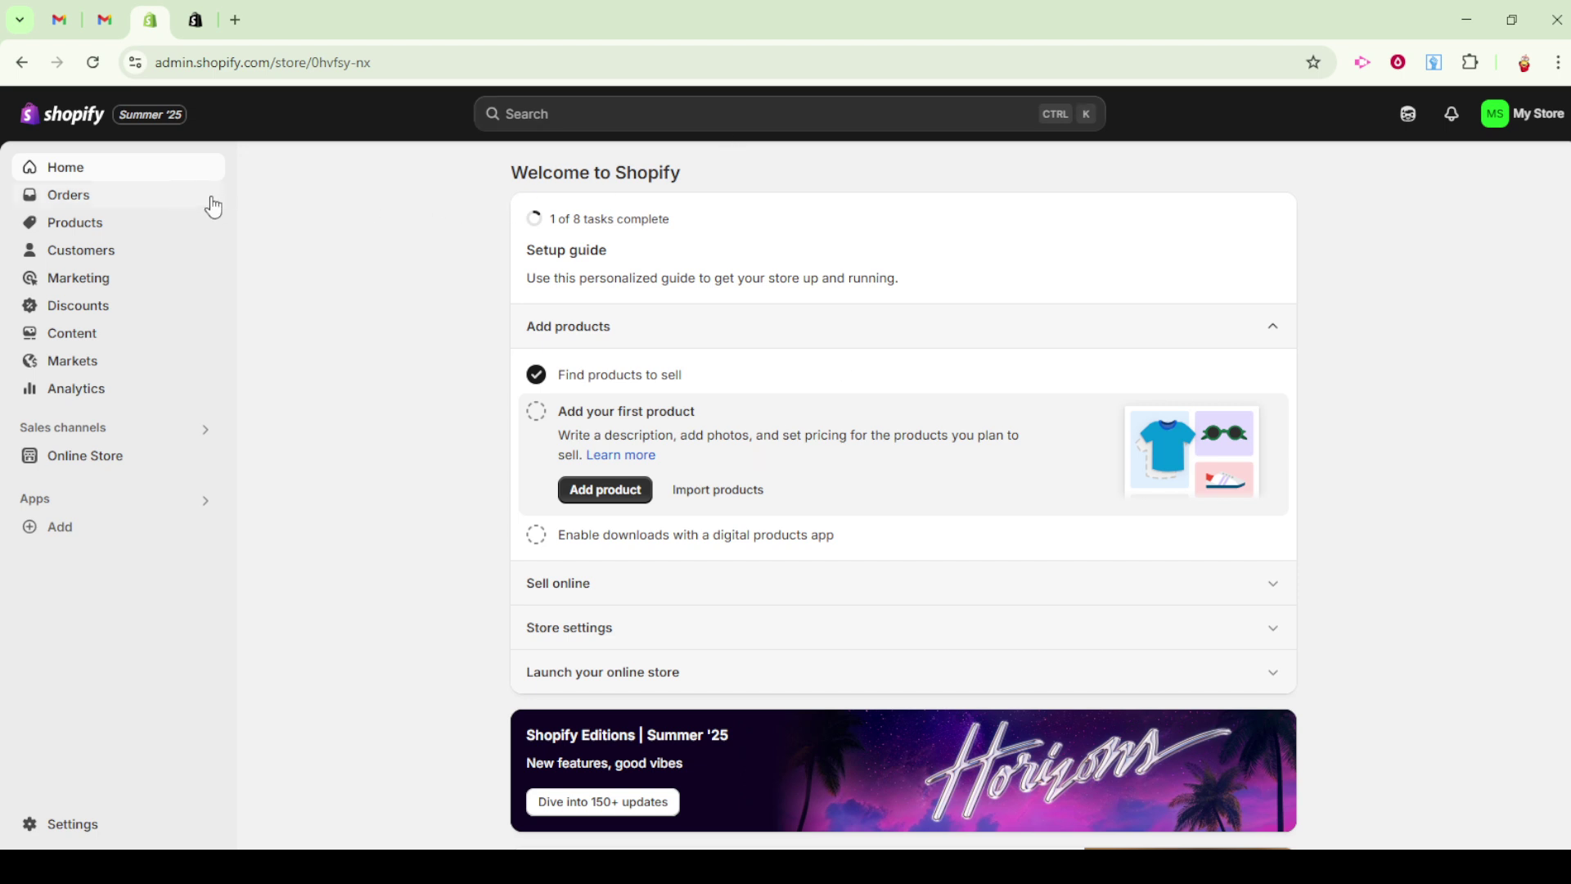
Open Shopify's Marketing overview showing last-30-day online store sessions and sales
click(221, 68)
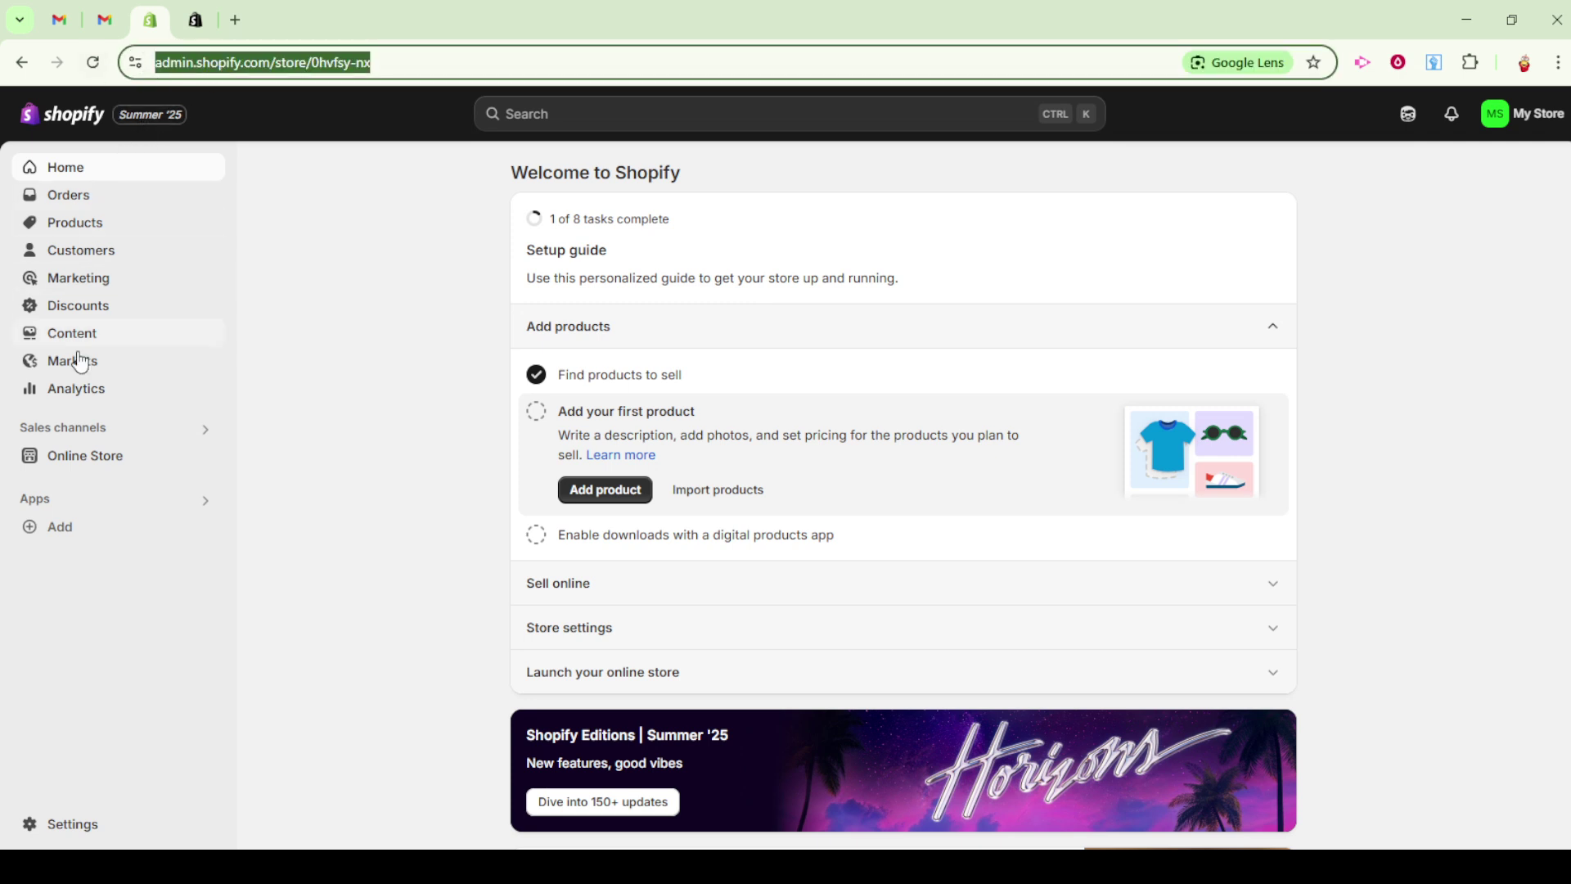
click(89, 285)
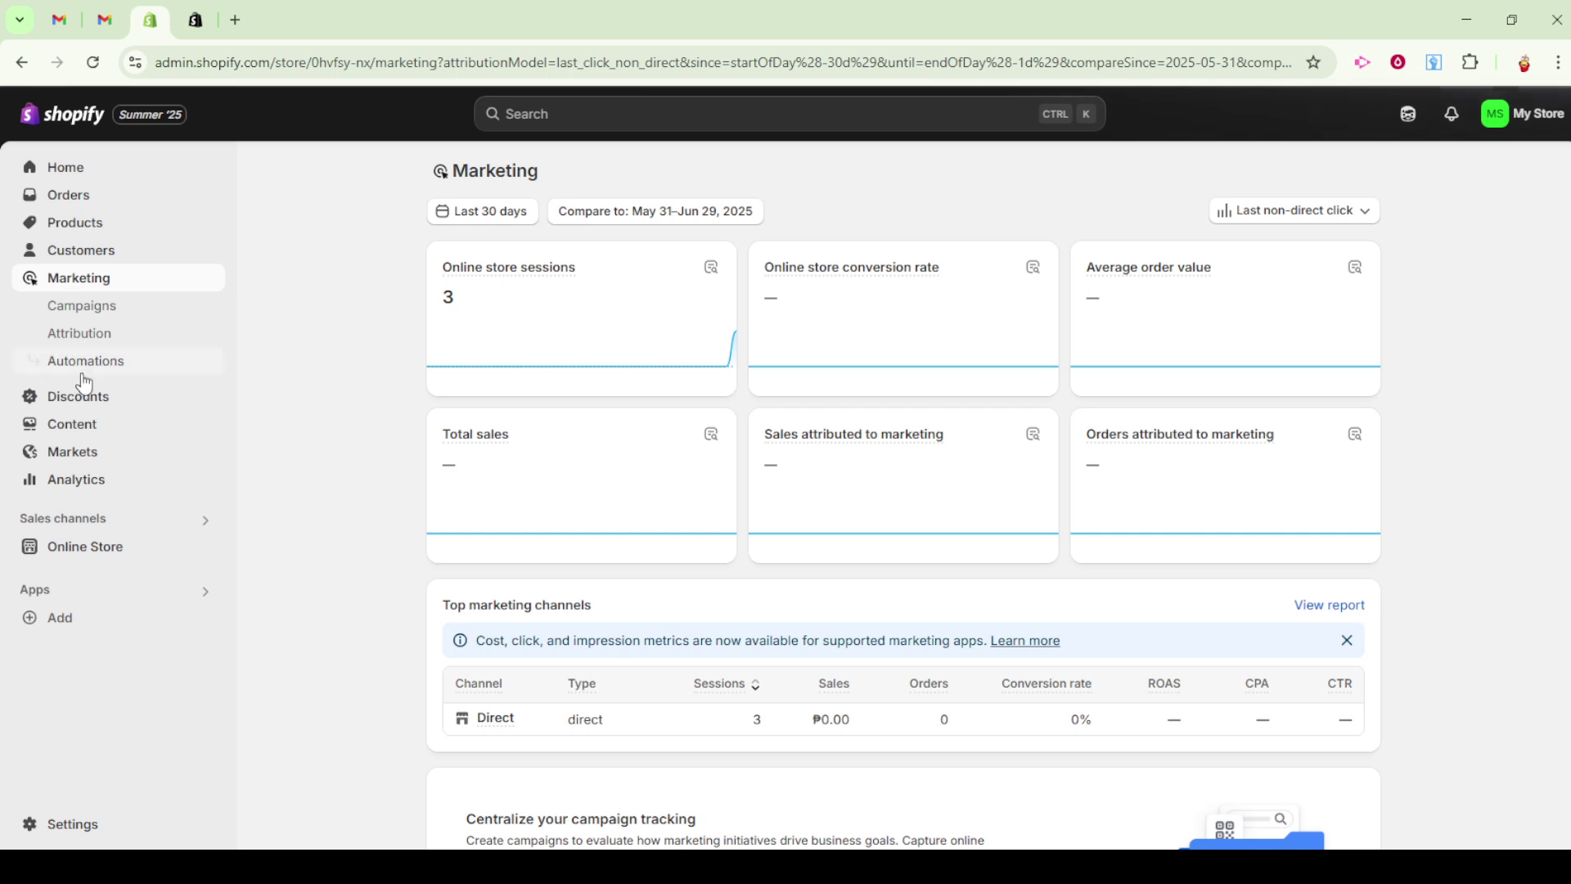
Open Marketing Automations to list the five essential templates, including abandoned checkout
click(99, 365)
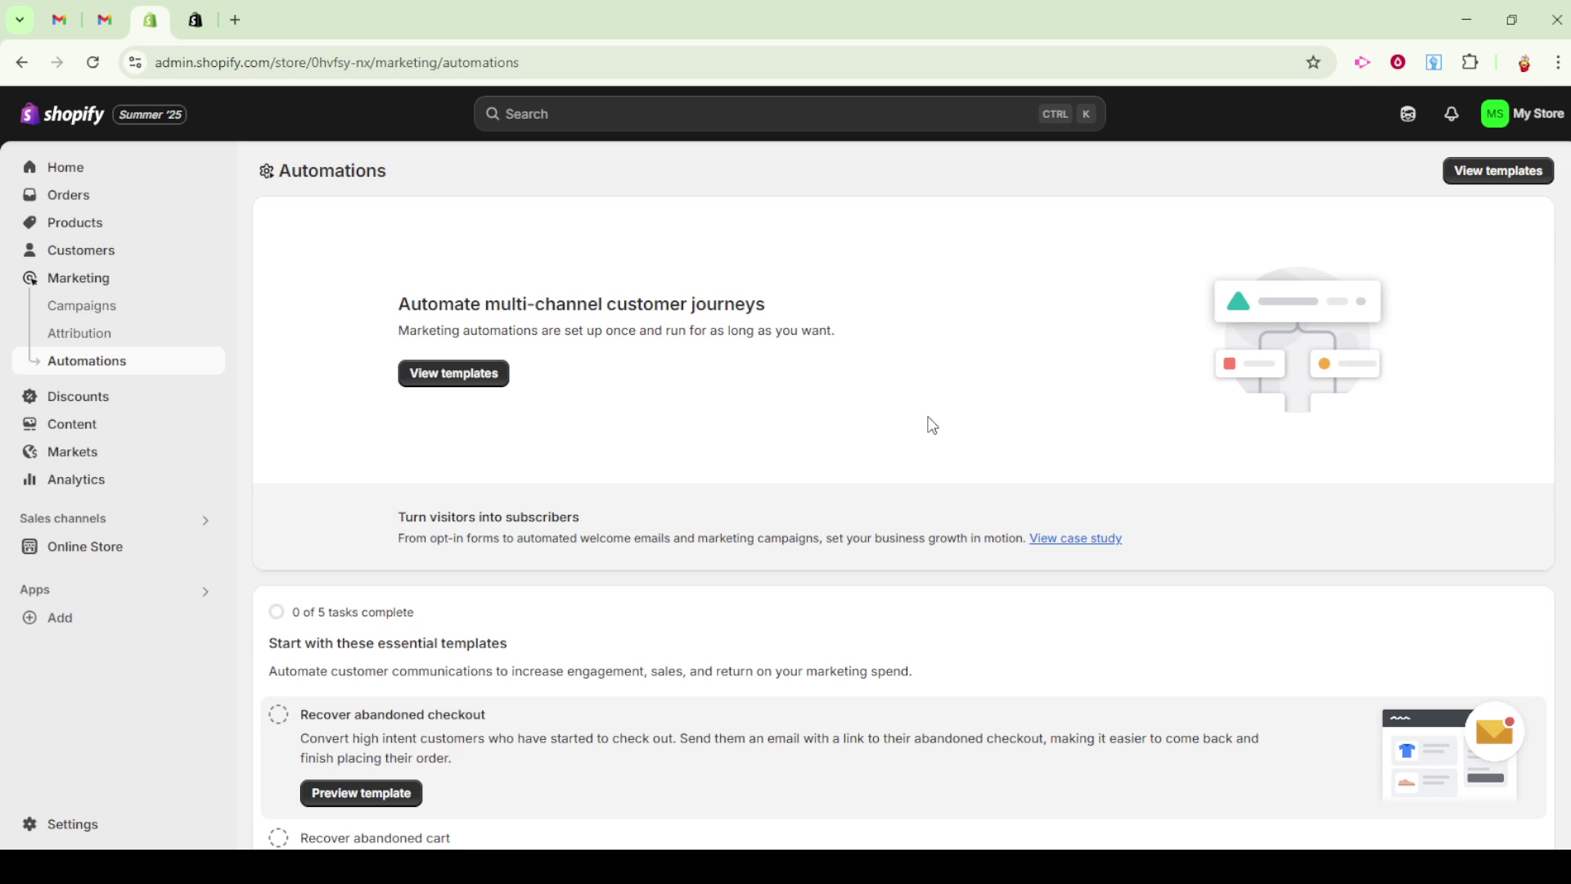
scroll(930, 425, down, 2)
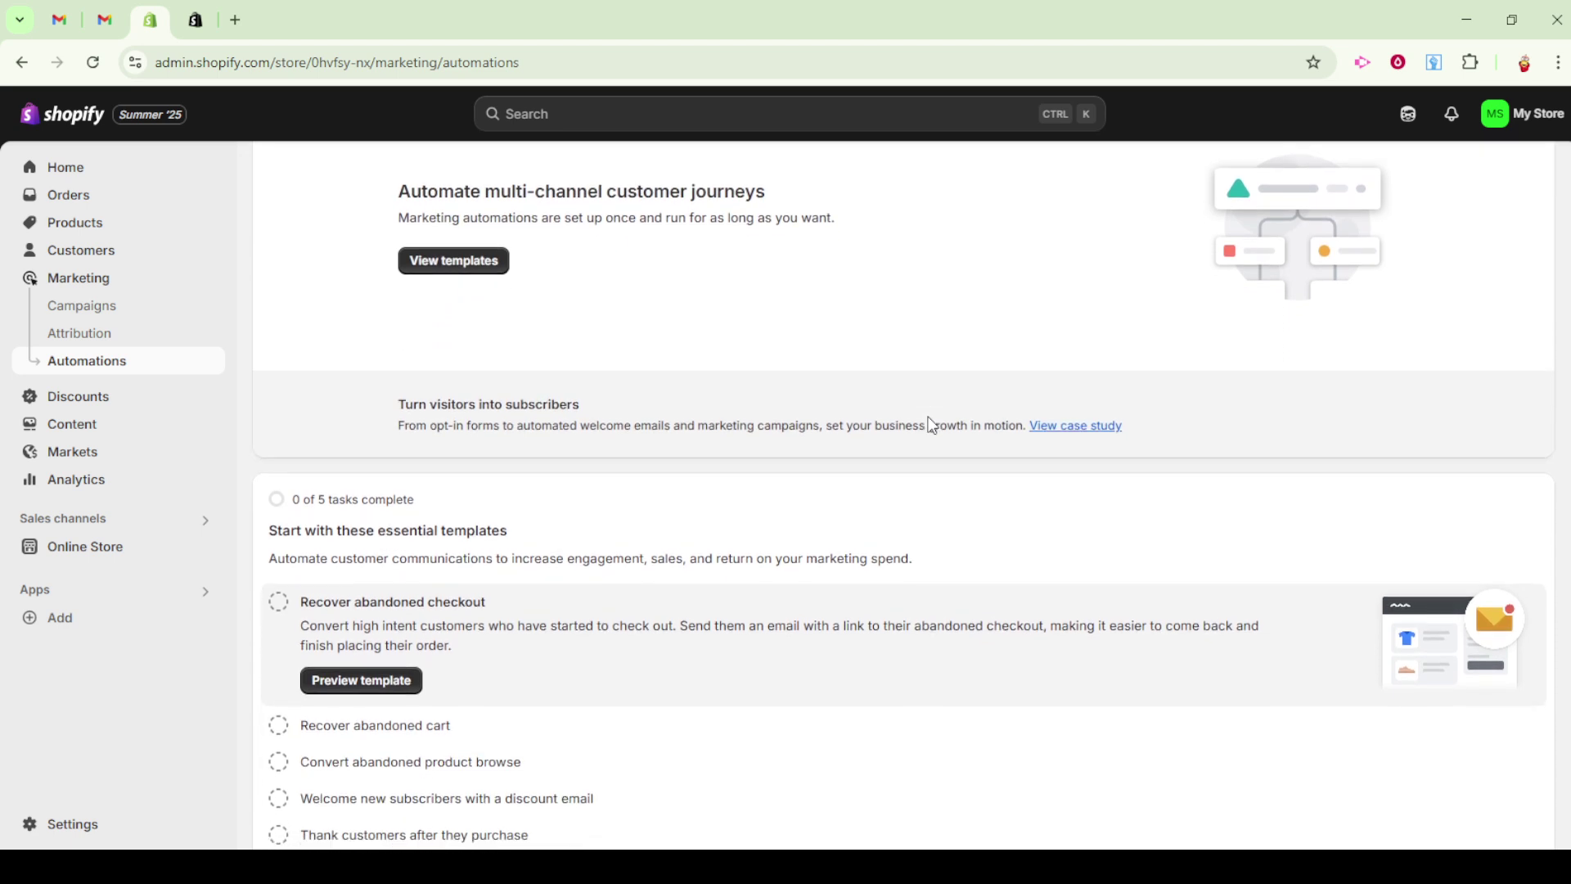
mouse_move(930, 426)
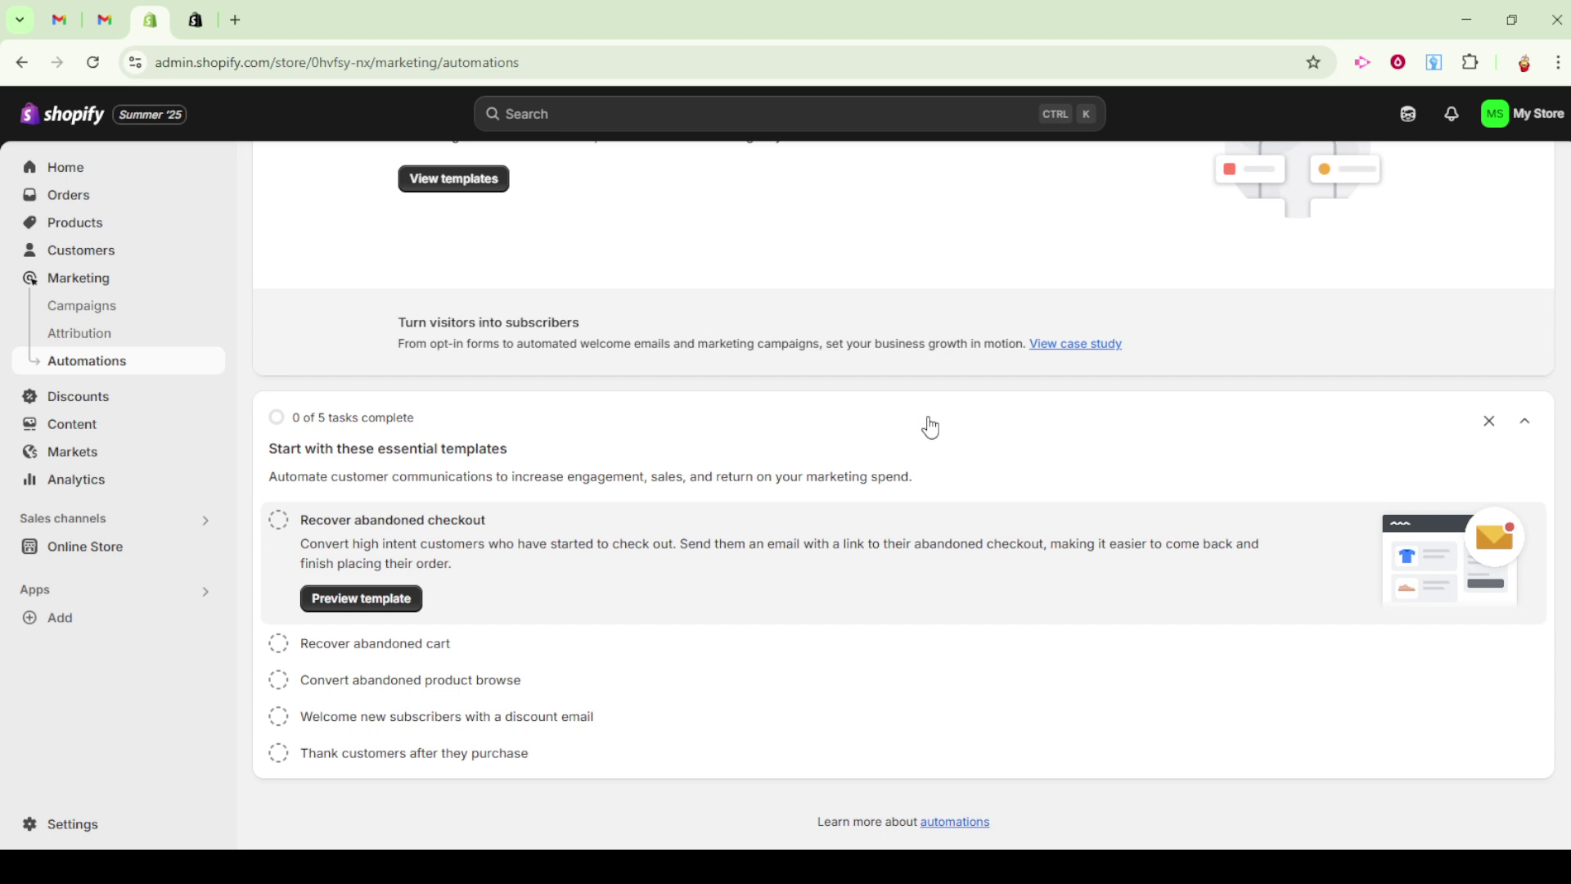
scroll(929, 425, up, 2)
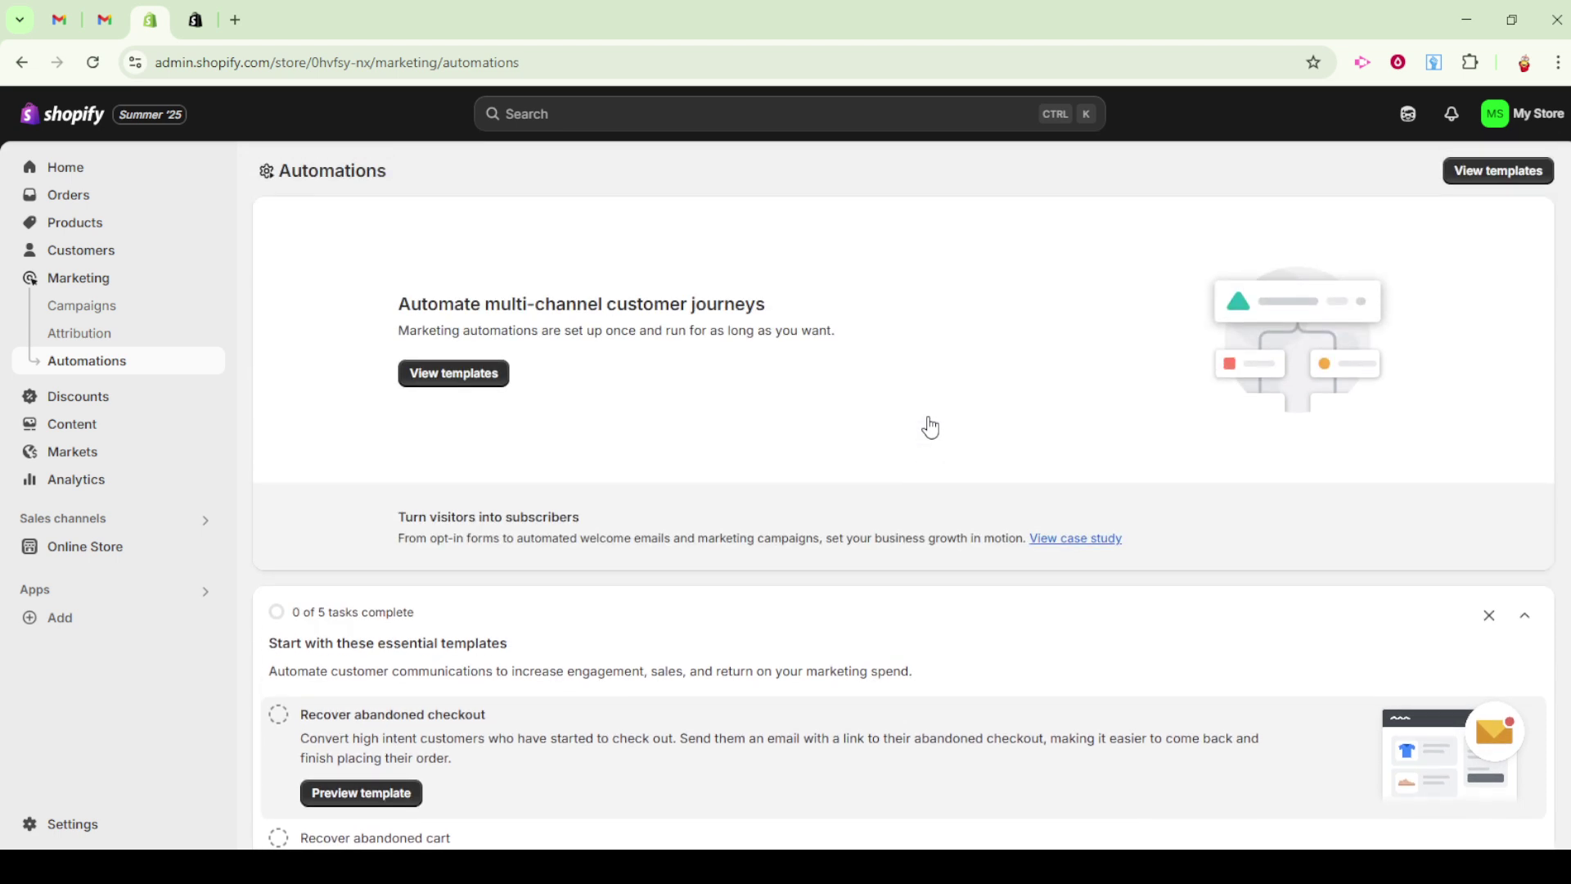
scroll(928, 426, down, 1)
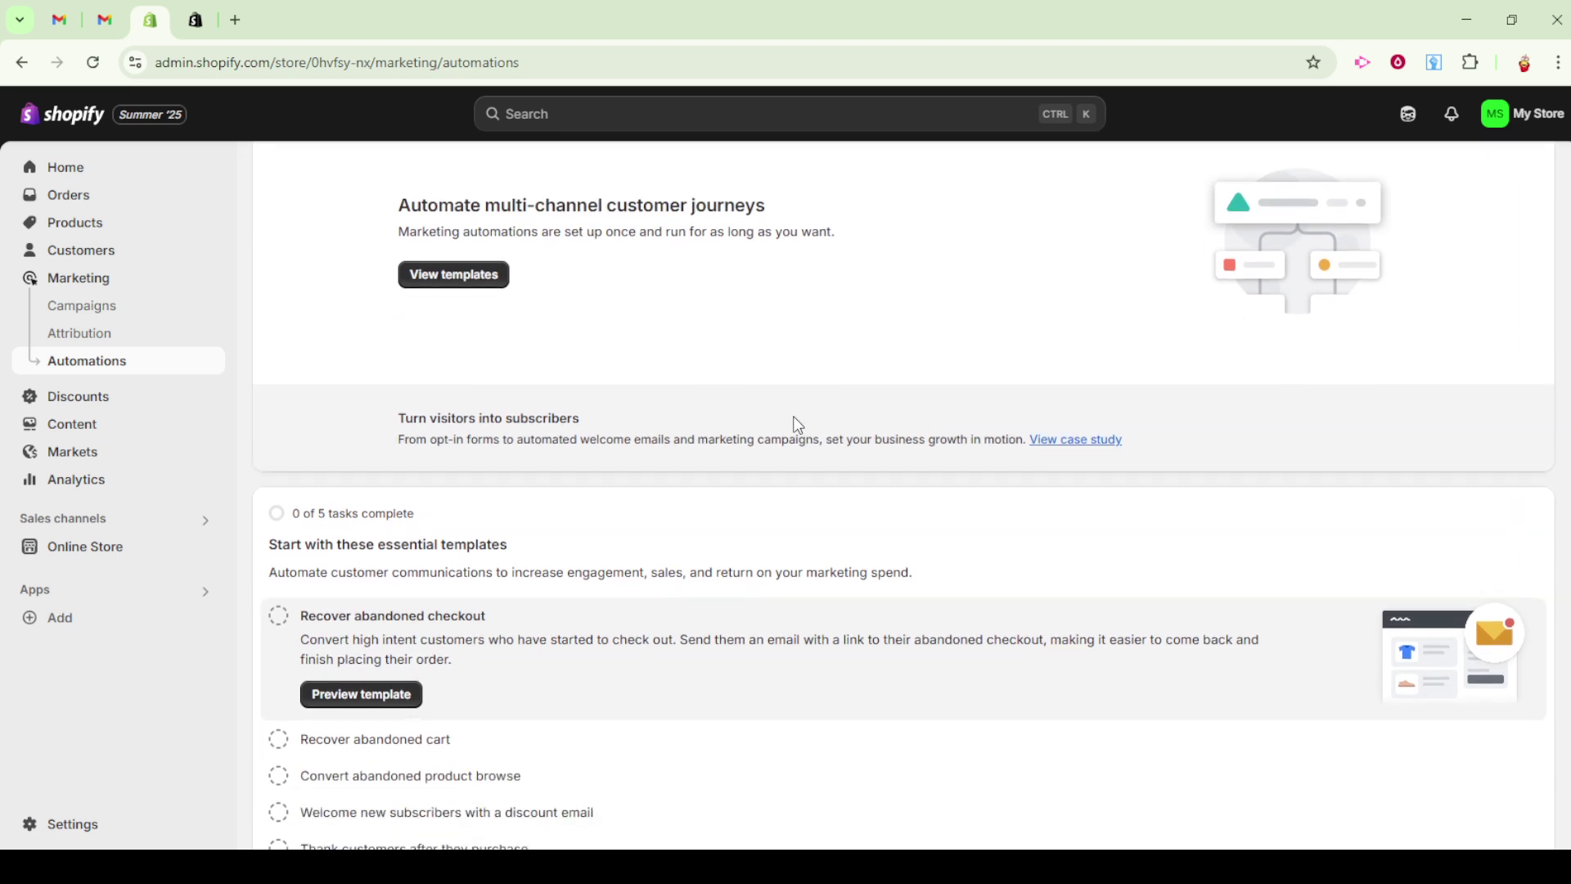
scroll(1025, 470, up, 1)
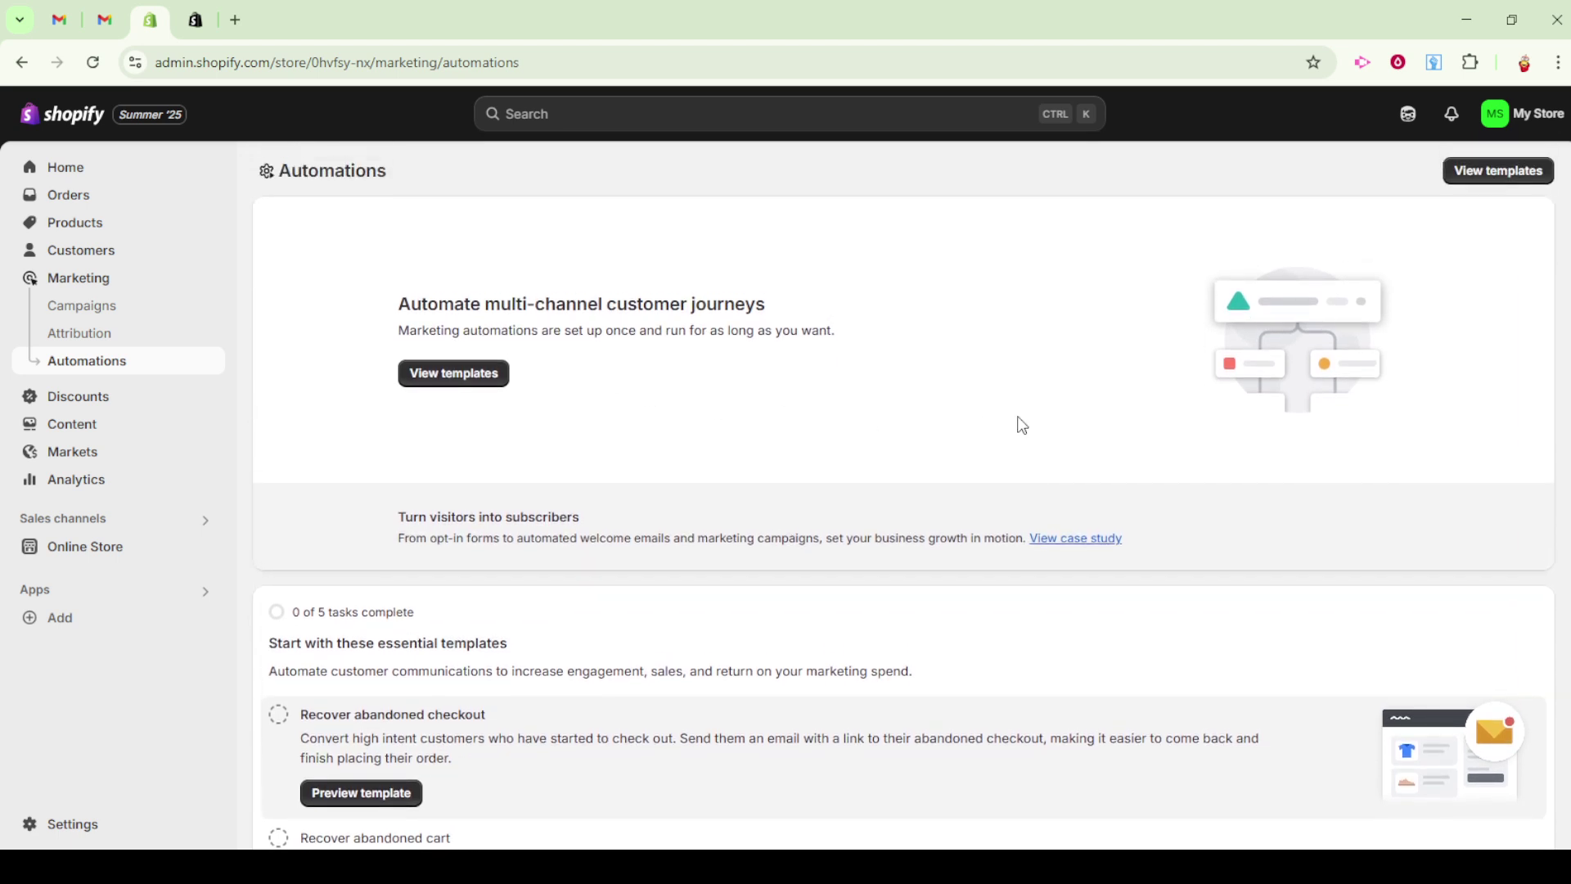